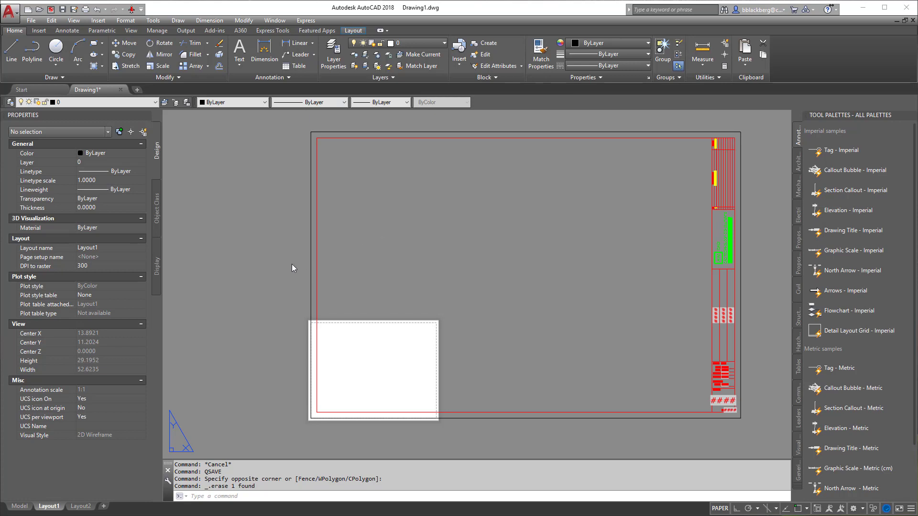
- View the smiley face on the Model tab, then return to the Layout1 sheet
left_click(20, 506)
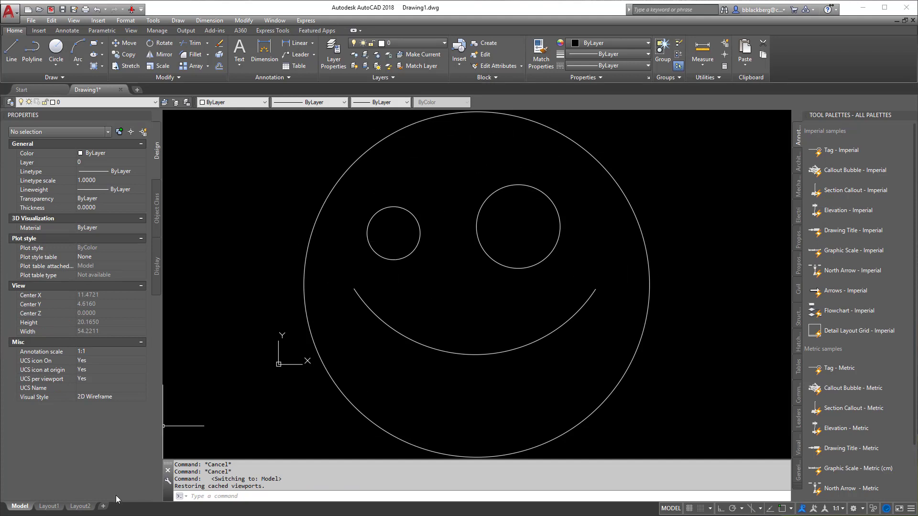
left_click(49, 506)
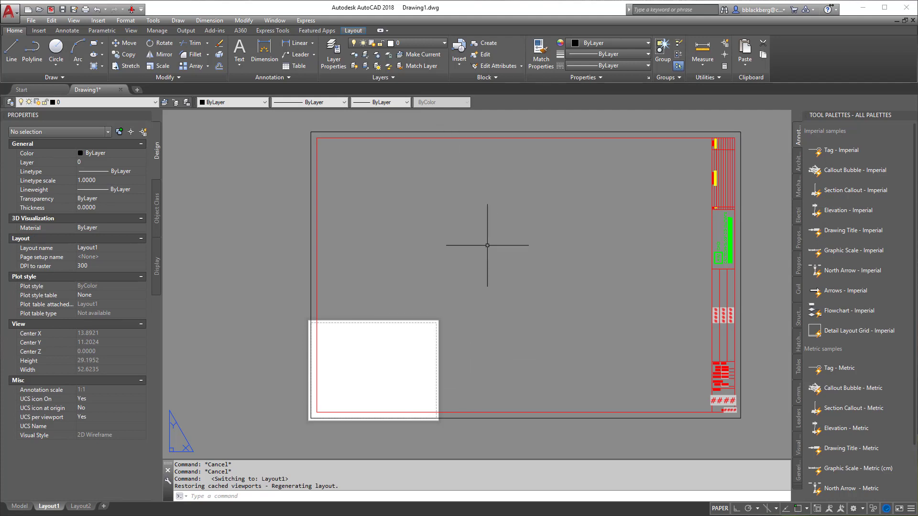
- Draw a trial single viewport with VPORTS, then erase it
type("vports")
key("Return")
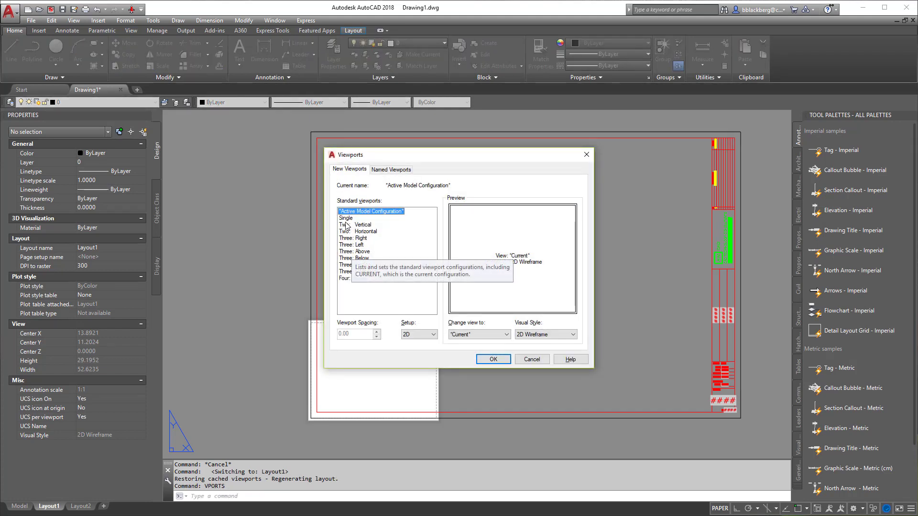
left_click(346, 218)
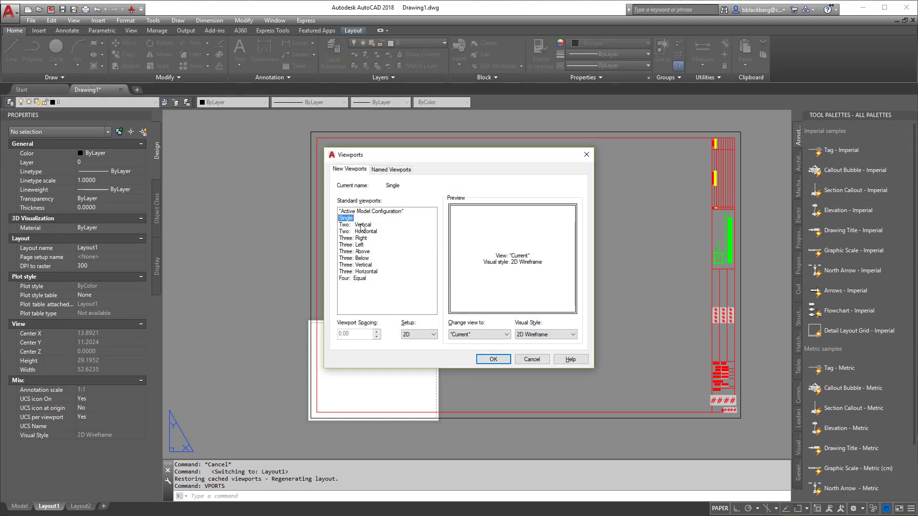
left_click(498, 361)
left_click(338, 149)
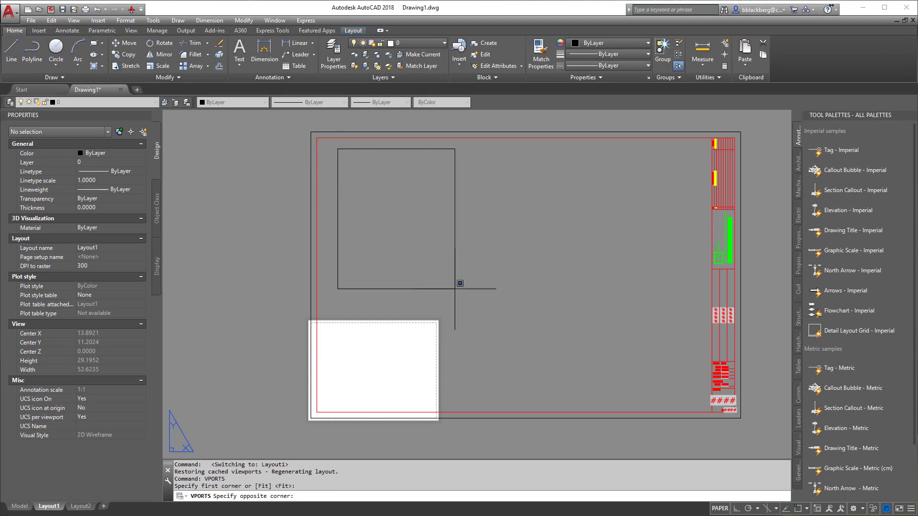
left_click(695, 406)
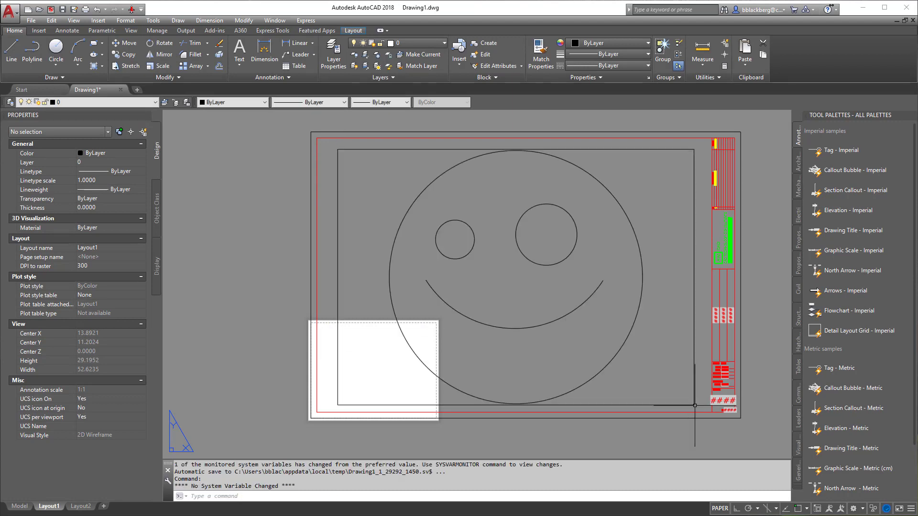
left_click(695, 370)
key("Delete")
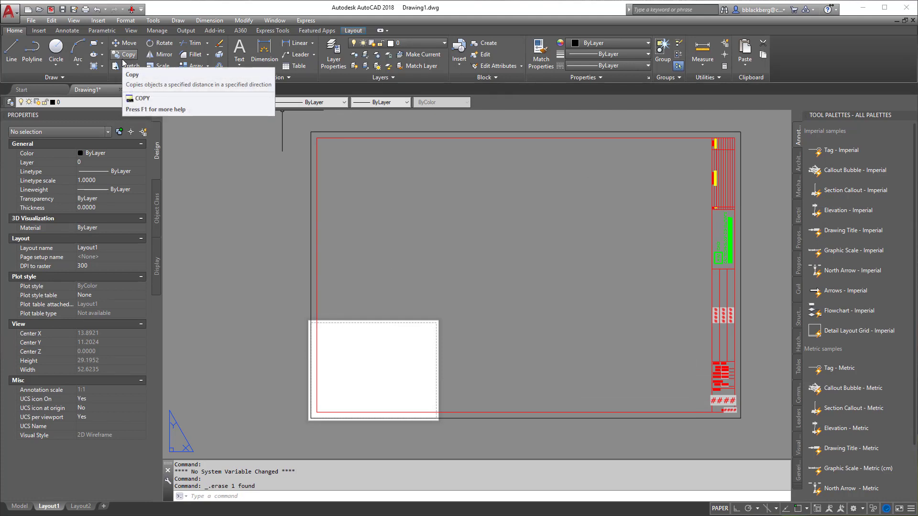
- Turn on the classic menu bar by setting MENUBAR to 1
type("menubar")
key("Return")
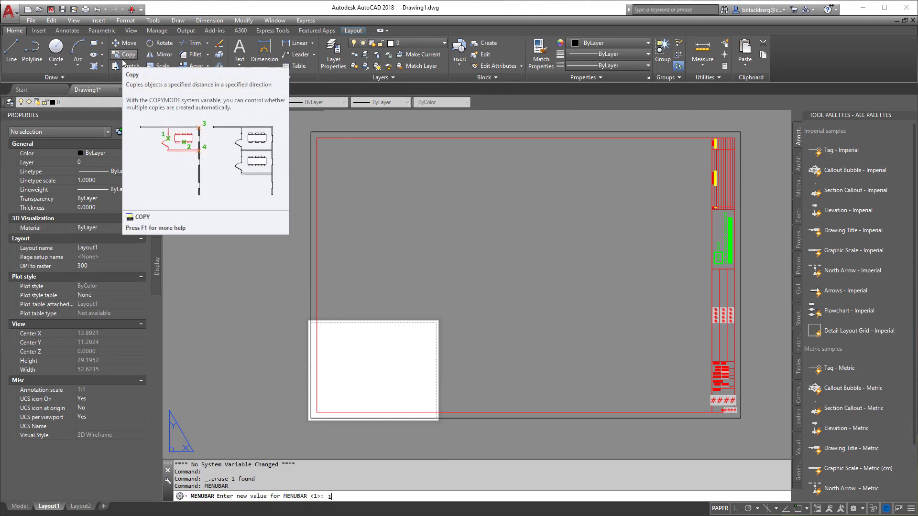
type("1")
key("Return")
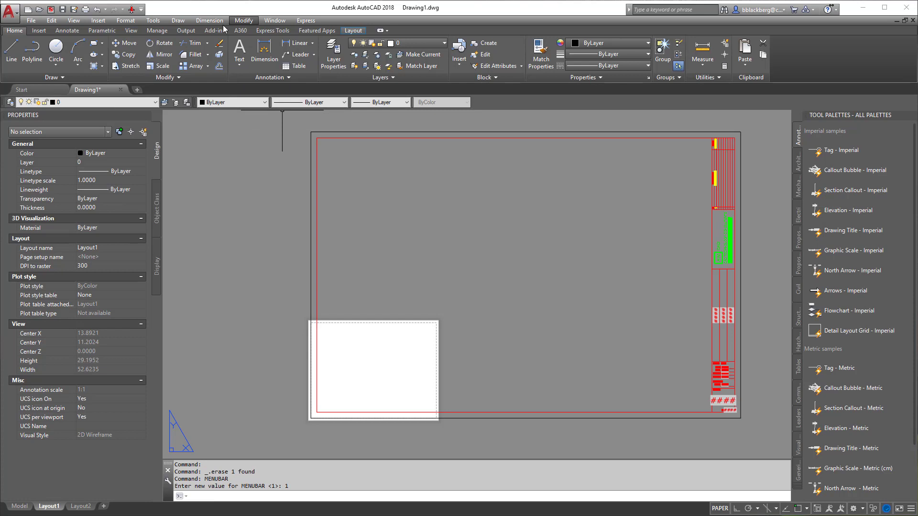
- Add a 1 Viewport from the View menu spanning the sheet's drawing area
left_click(71, 21)
mouse_move(118, 157)
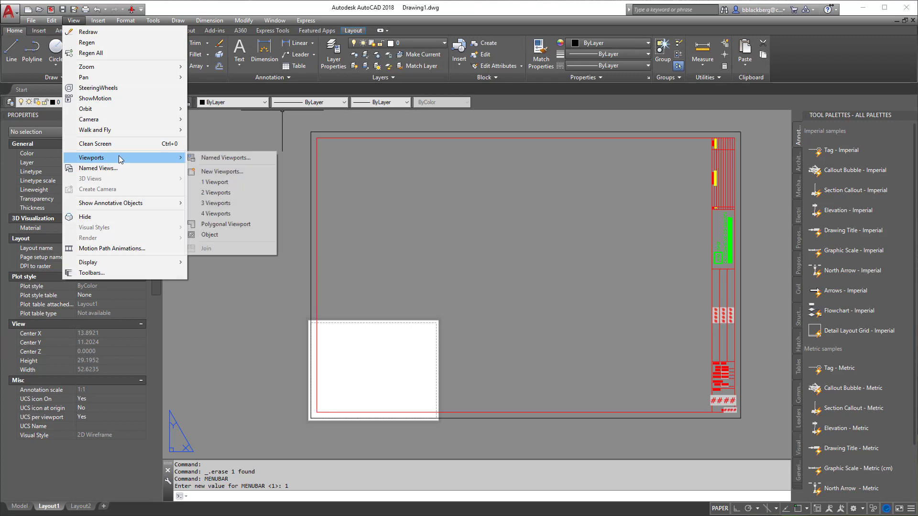
left_click(210, 182)
left_click(325, 148)
left_click(703, 402)
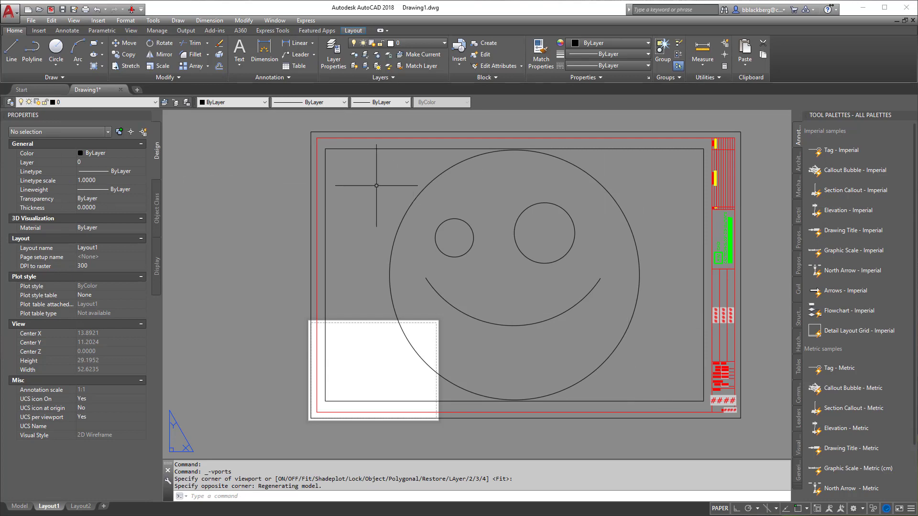
- Shrink the viewport by pulling its top-right corner grip inward
left_click(395, 149)
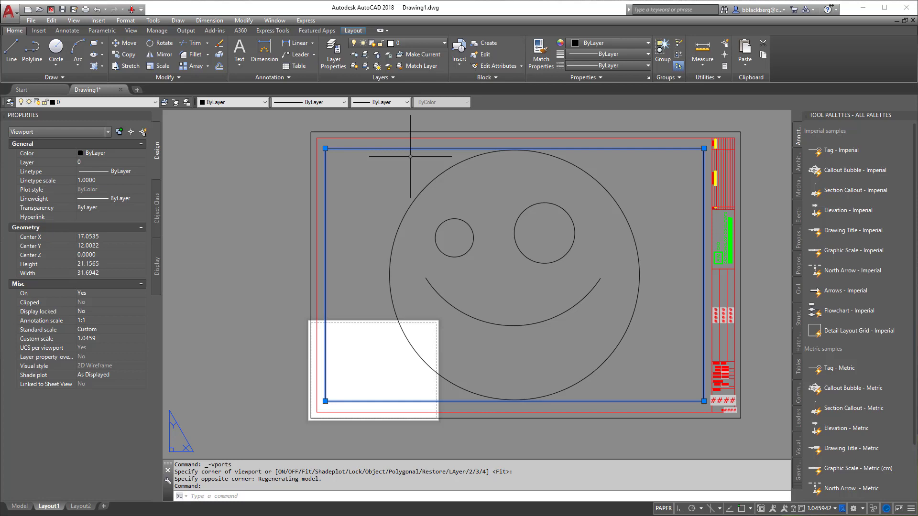
key("Escape")
key("Escape")
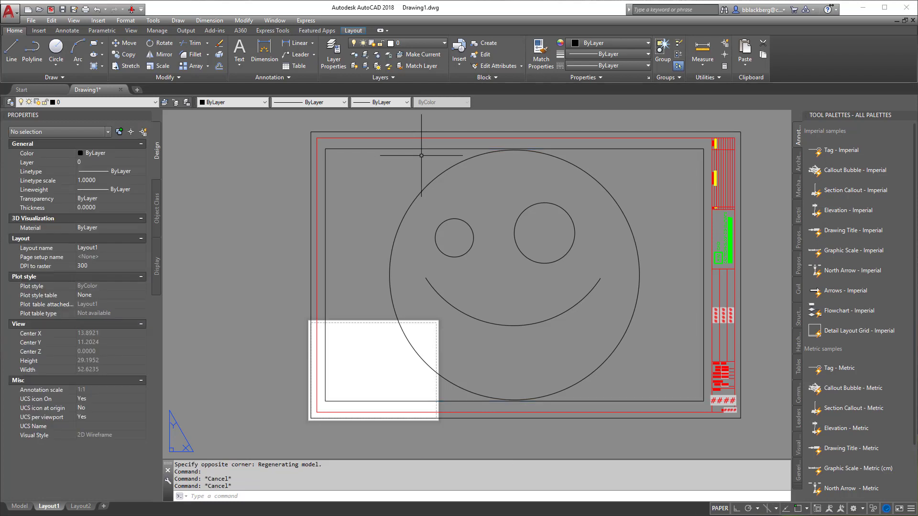
left_click(418, 151)
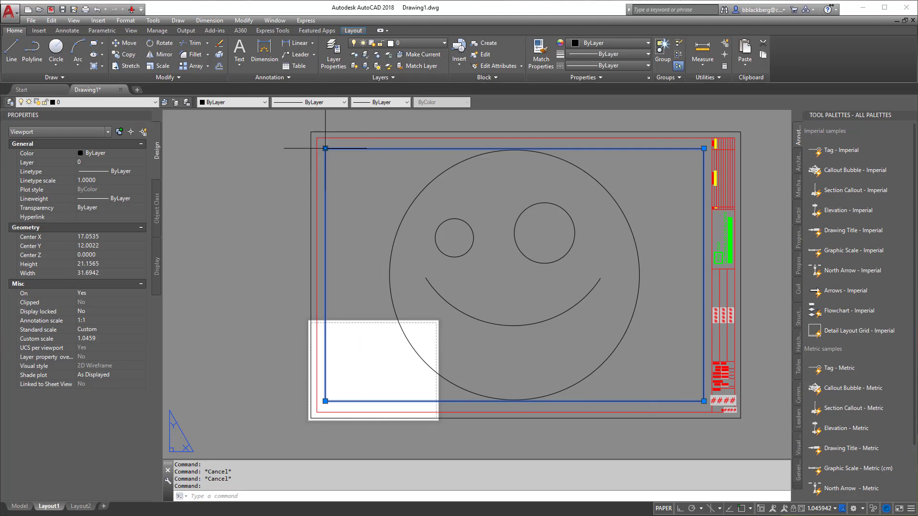
left_click(325, 148)
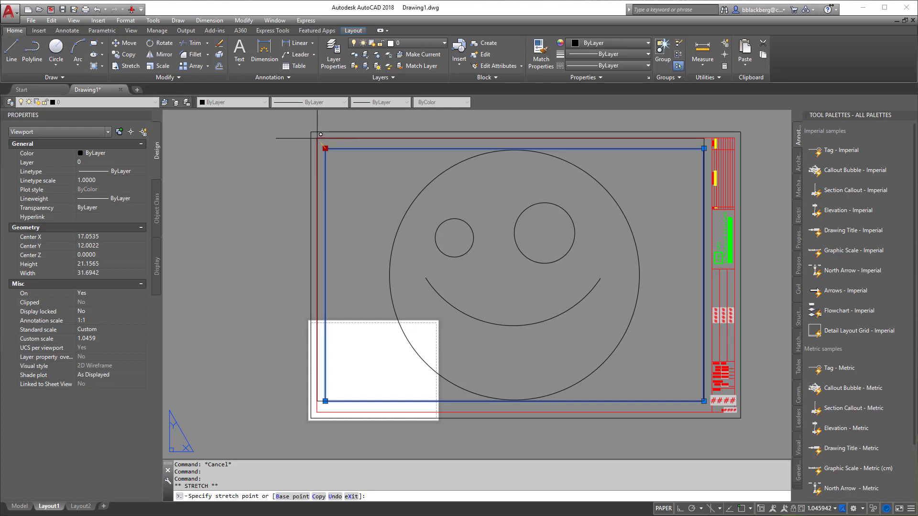
key("Escape")
key("Escape")
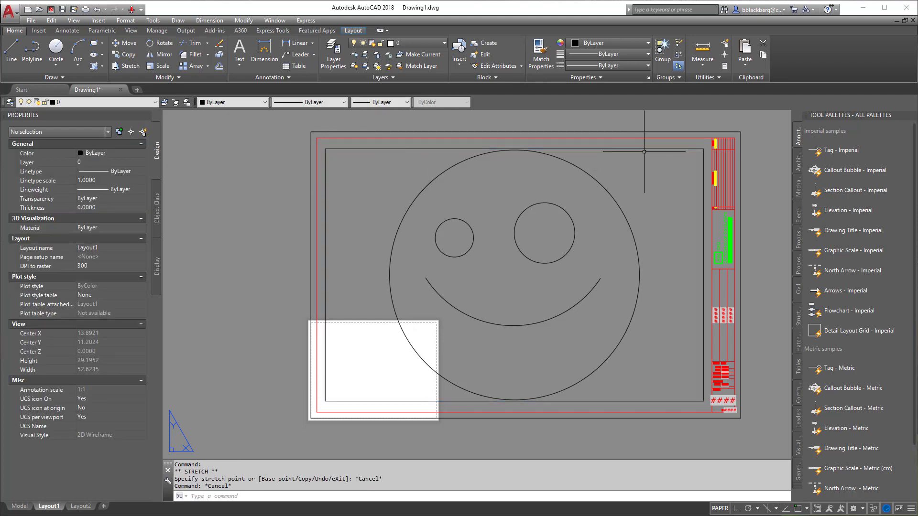
left_click(644, 150)
left_click(703, 149)
left_click(610, 172)
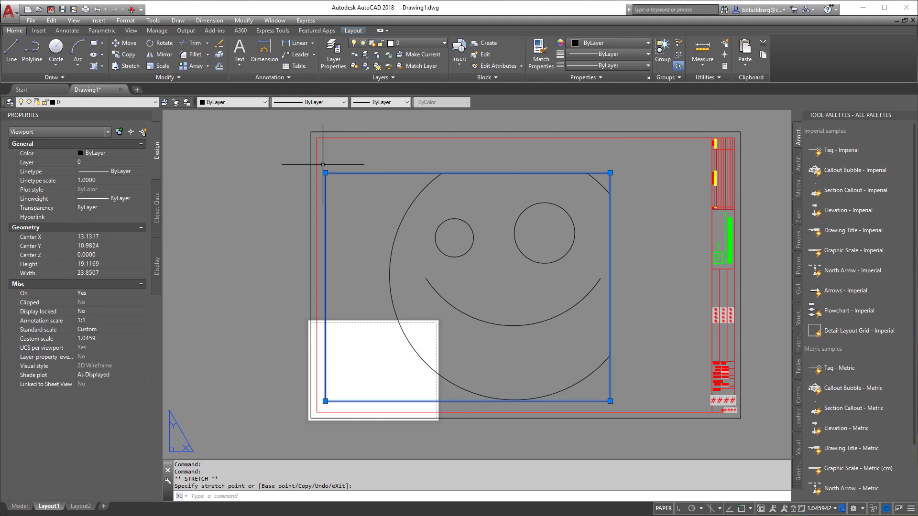
left_click(354, 153)
key("Escape")
key("Escape")
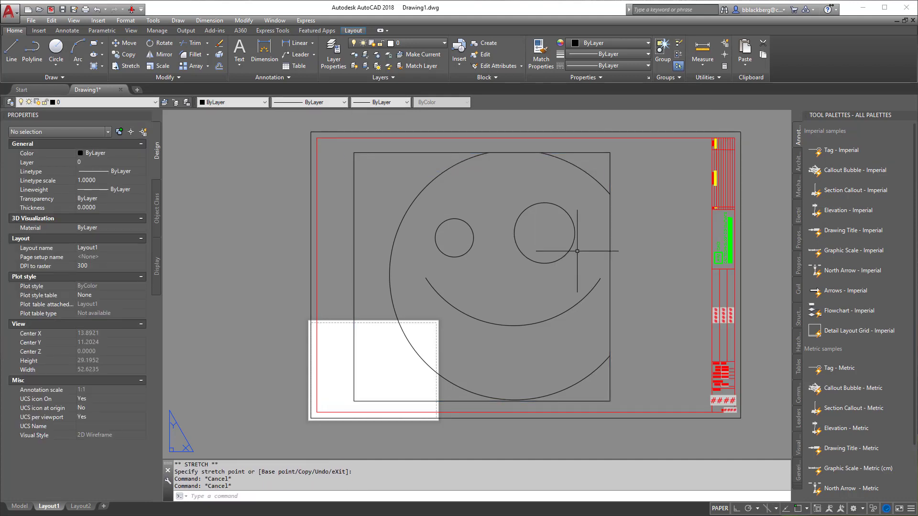
- Widen the viewport slightly by dragging its bottom-right corner to the right
left_click(615, 245)
left_click(603, 239)
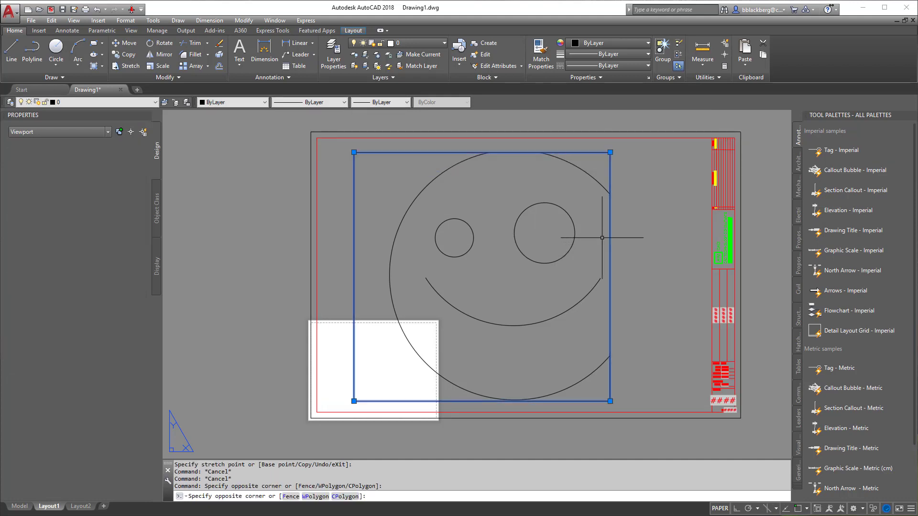
left_click(610, 401)
left_click(632, 401)
key("Escape")
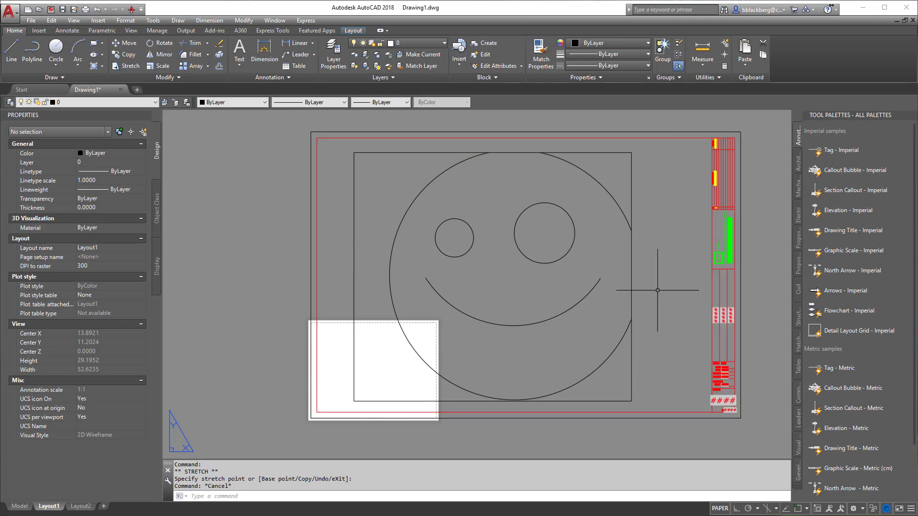
- Add a custom 1:2 scale to the drawing's scale list
left_click(632, 187)
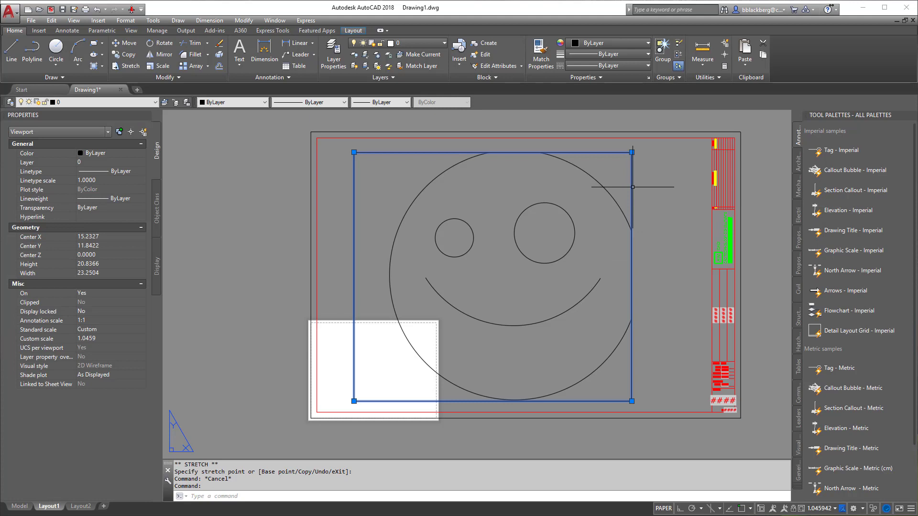
left_click(834, 510)
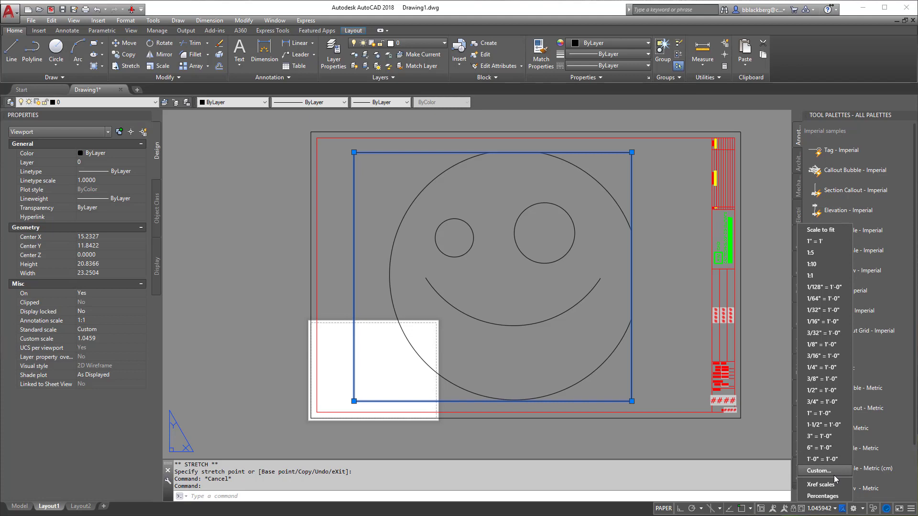
left_click(818, 471)
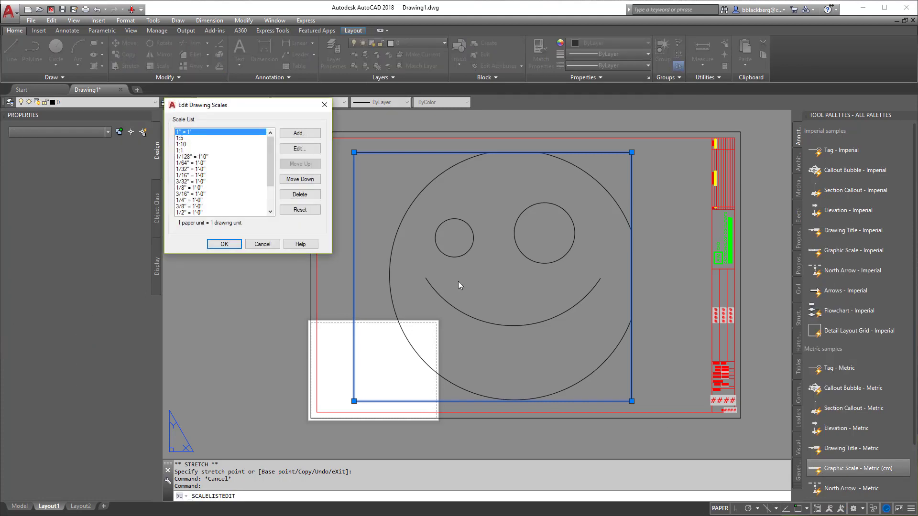
left_click(300, 134)
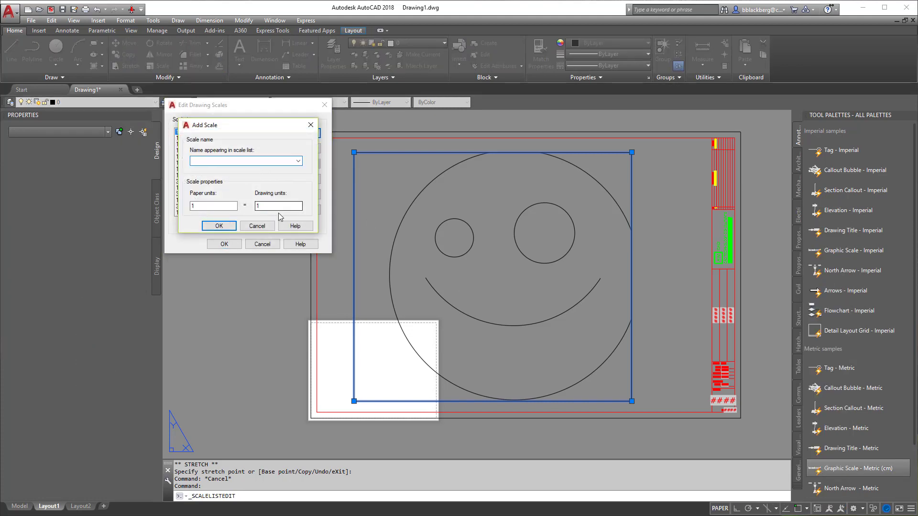
left_click(266, 205)
left_click(219, 226)
left_click(224, 244)
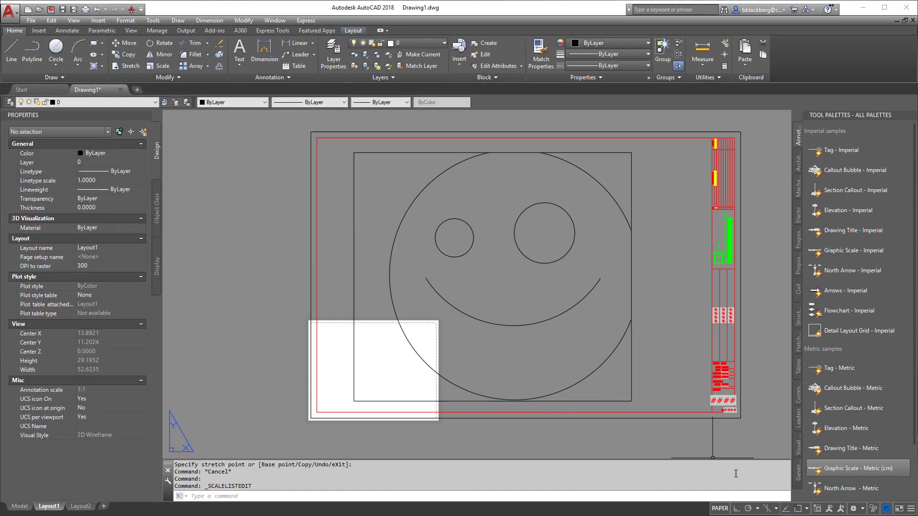
- Reselect the viewport and apply the 1:2 viewport scale
left_click(632, 376)
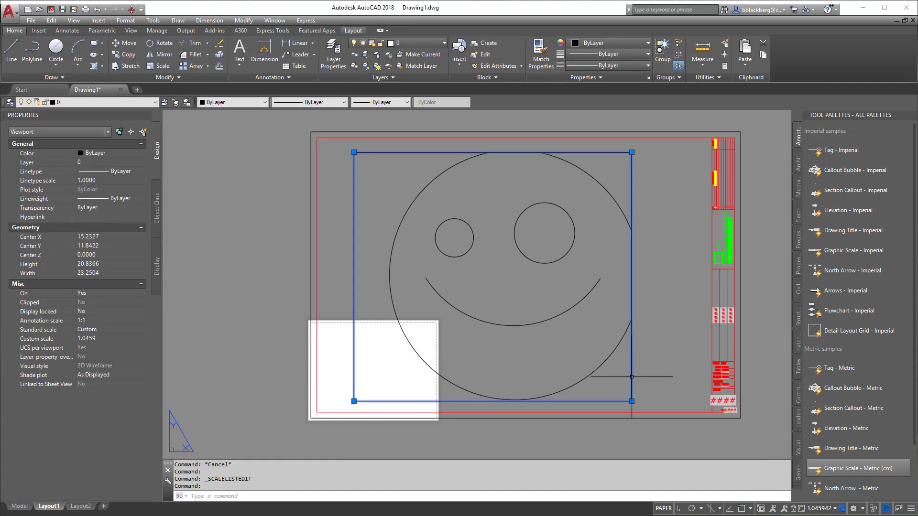
key("Escape")
left_click(502, 299)
key("Escape")
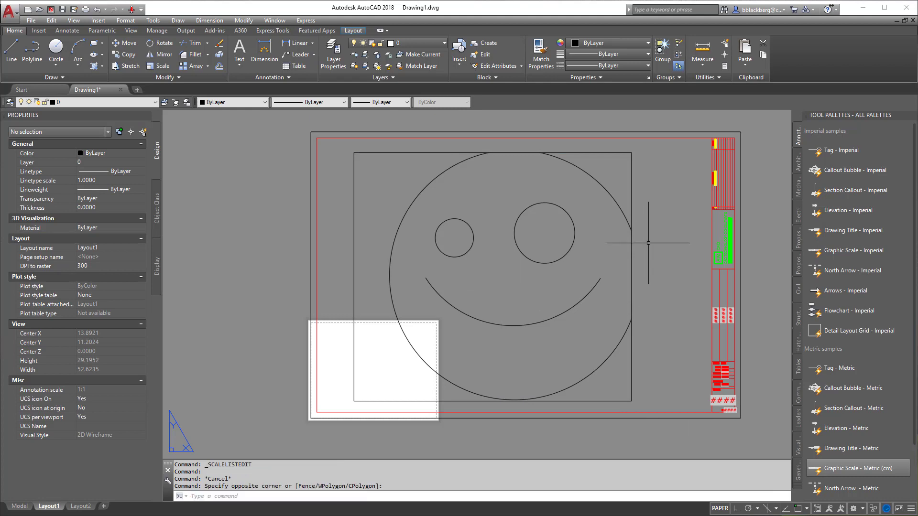
left_click(633, 208)
left_click(624, 205)
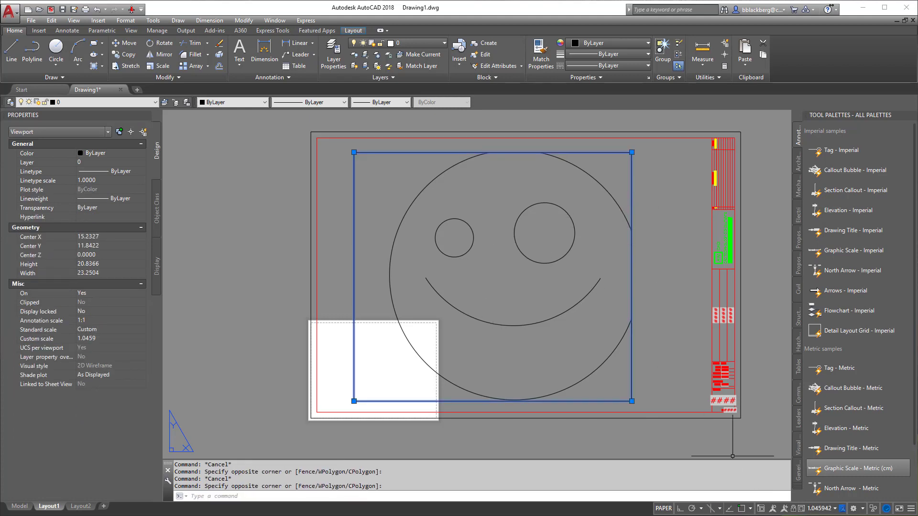
left_click(828, 509)
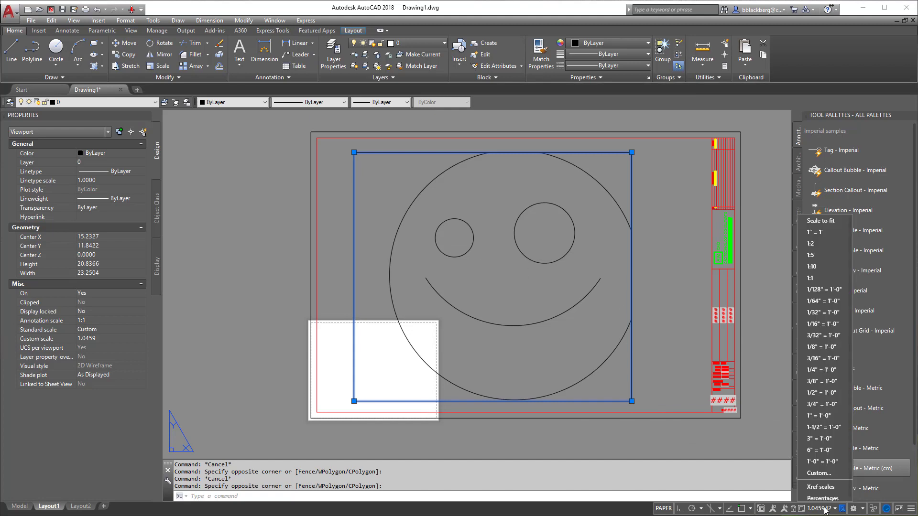
left_click(812, 241)
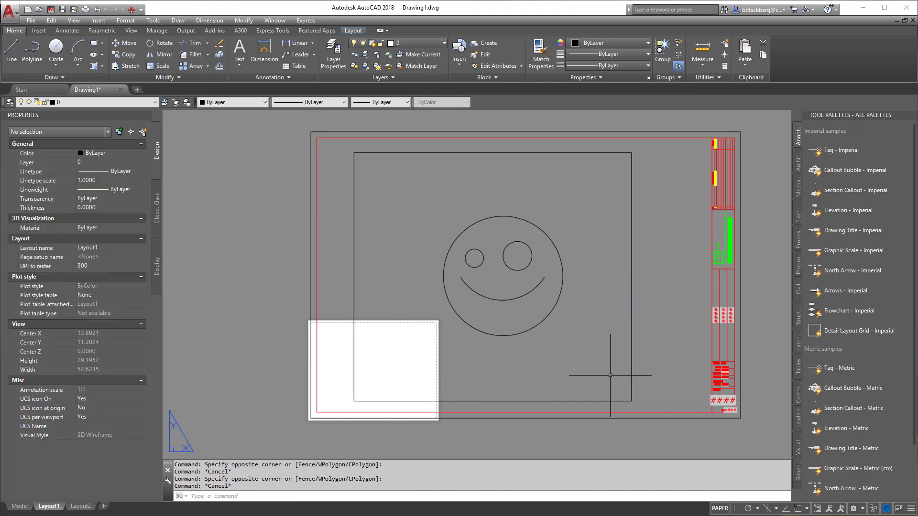
- Inside the viewport, reset the scale to 1:2 and nudge the smiley face into frame
key("Escape")
key("Escape")
key("Escape")
double_click(575, 316)
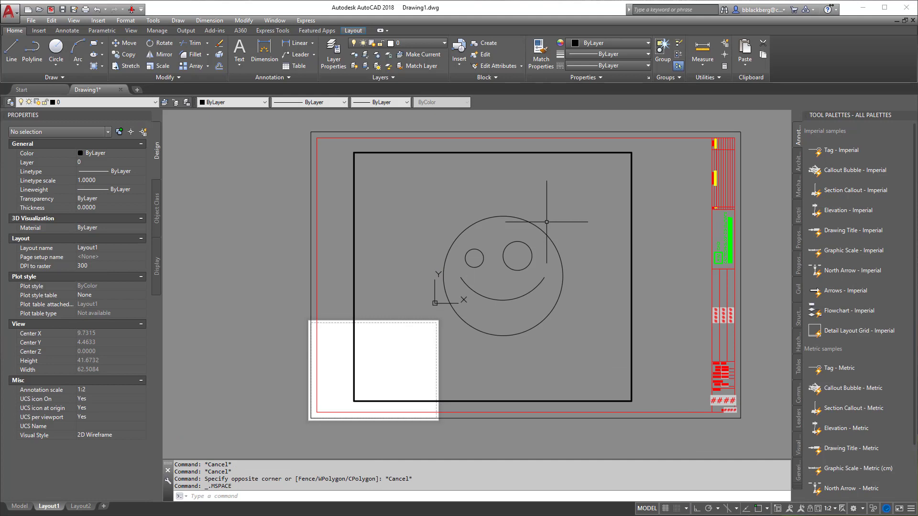
mouse_move(528, 271)
middle_mouse_down()
mouse_move(475, 287)
mouse_move(549, 262)
mouse_move(539, 289)
mouse_move(516, 273)
middle_mouse_up()
scroll(514, 274, "up", 4)
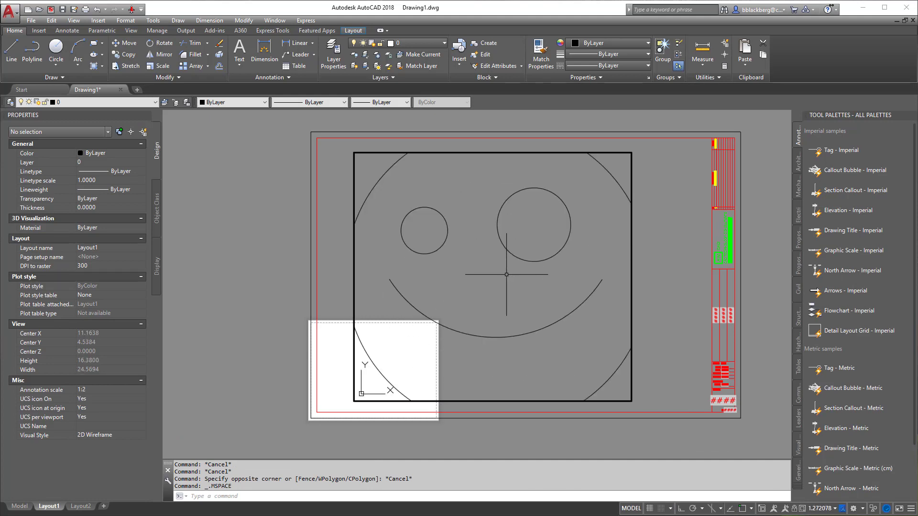
scroll(495, 263, "down", 1)
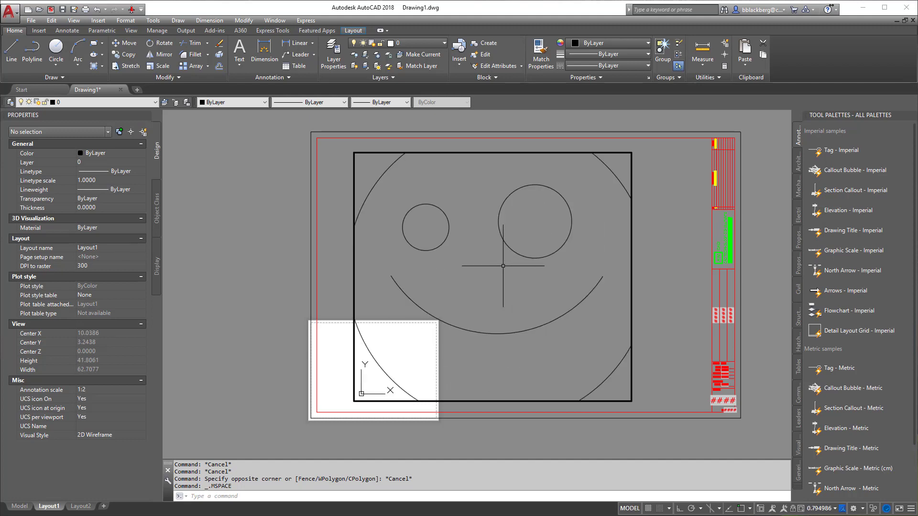
scroll(502, 265, "up", 1)
left_click(816, 510)
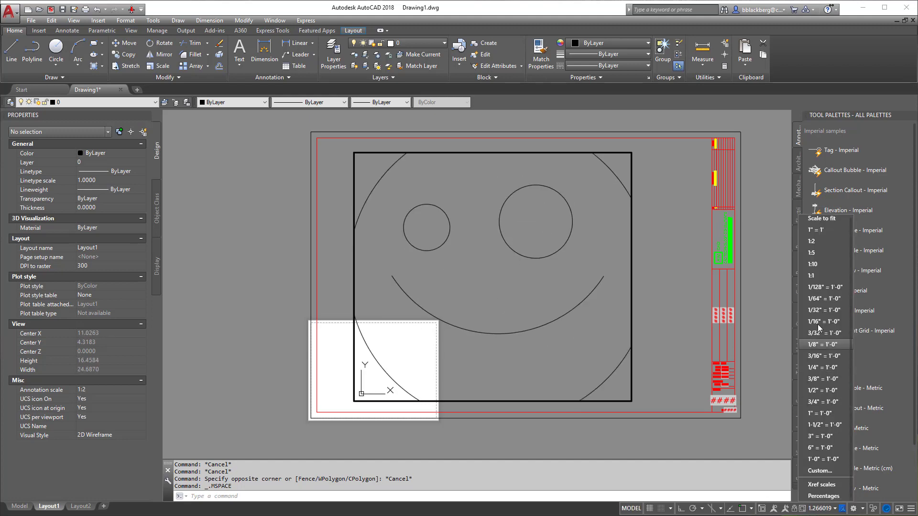
left_click(817, 246)
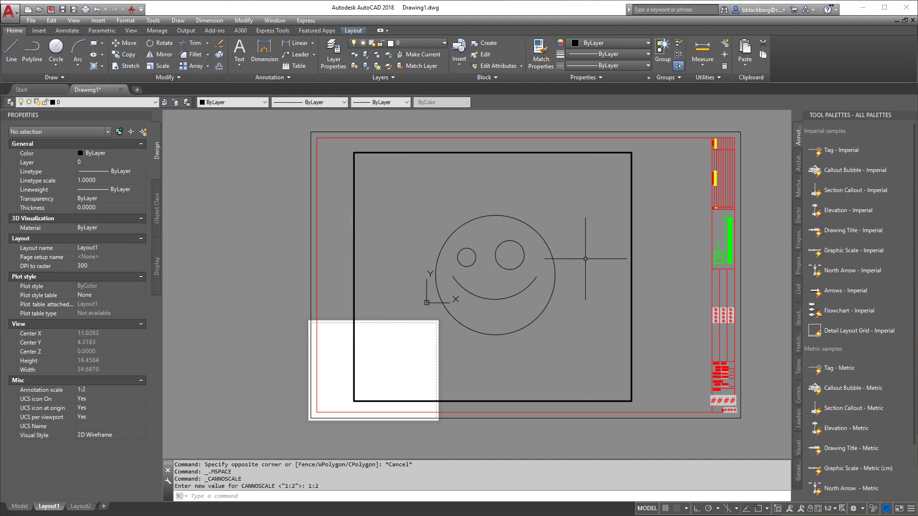
middle_click_drag(503, 280, 498, 281)
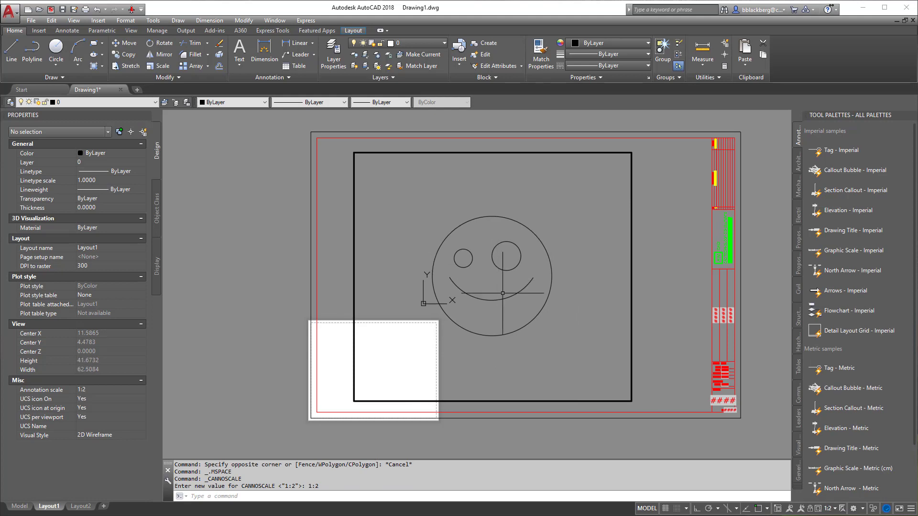
- Lock the viewport display, return to paper space, and reselect the viewport frame
left_click(808, 511)
scroll(502, 310, "up", 6)
scroll(478, 287, "down", 5)
scroll(471, 281, "up", 1)
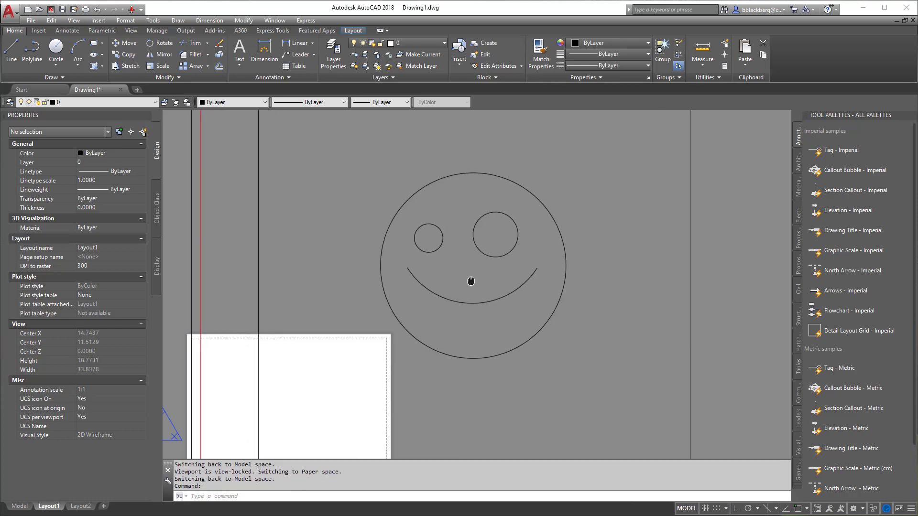
scroll(471, 281, "down", 4)
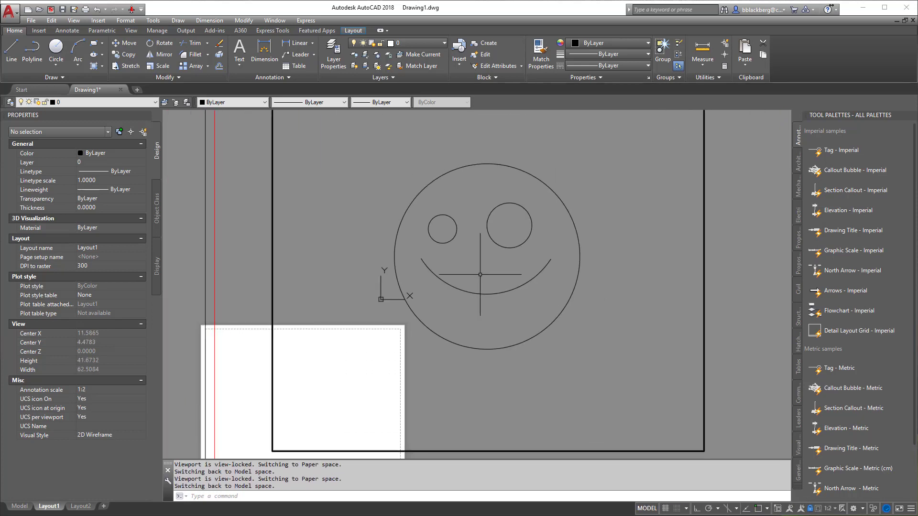
double_click(662, 271)
key("Escape")
key("Escape")
left_click(646, 266)
left_click(617, 286)
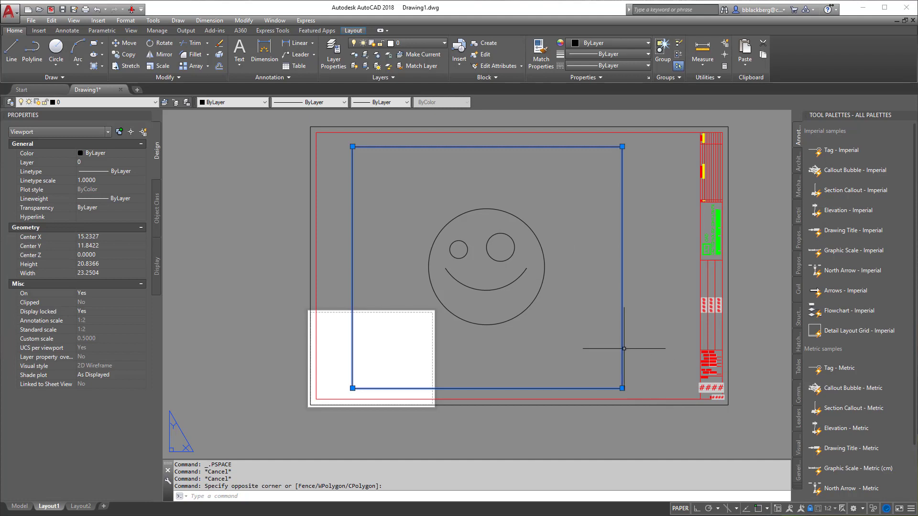
key("Escape")
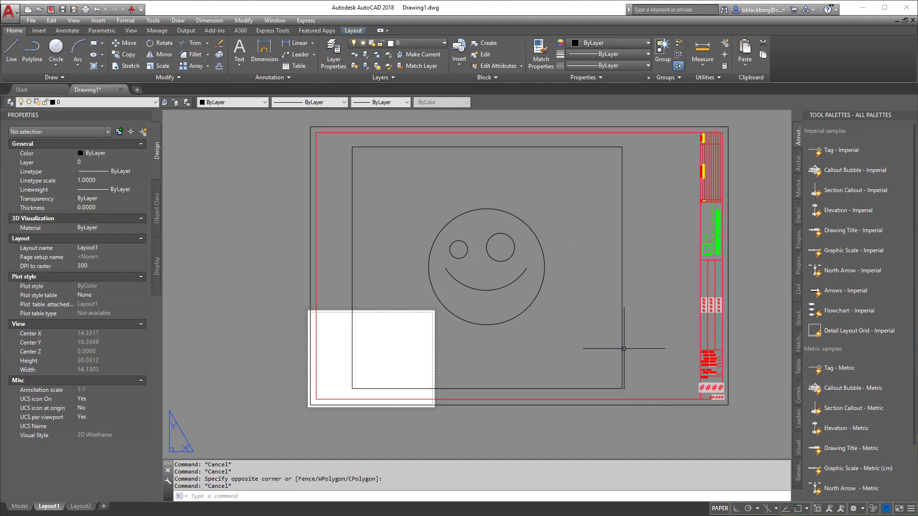
left_click(623, 214)
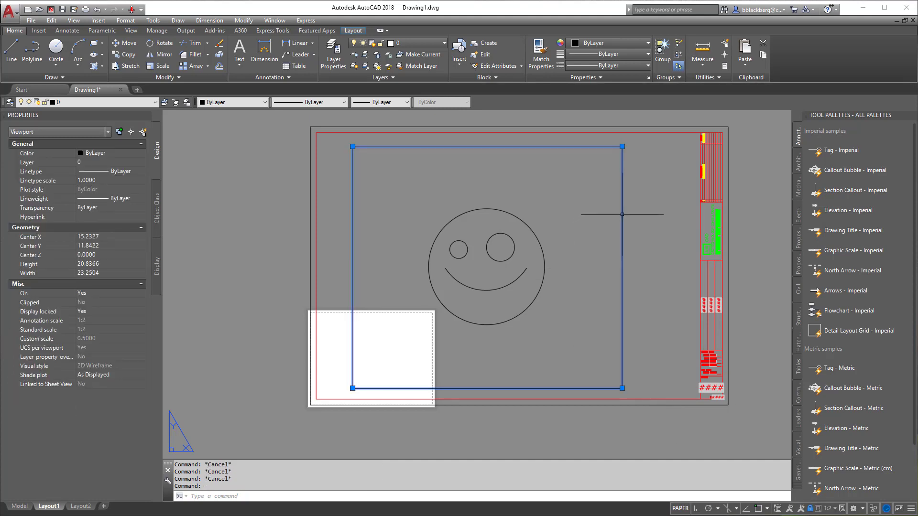
- Create layer viewport2 in green (color 3) with plotting turned off
type("LA")
key("Return")
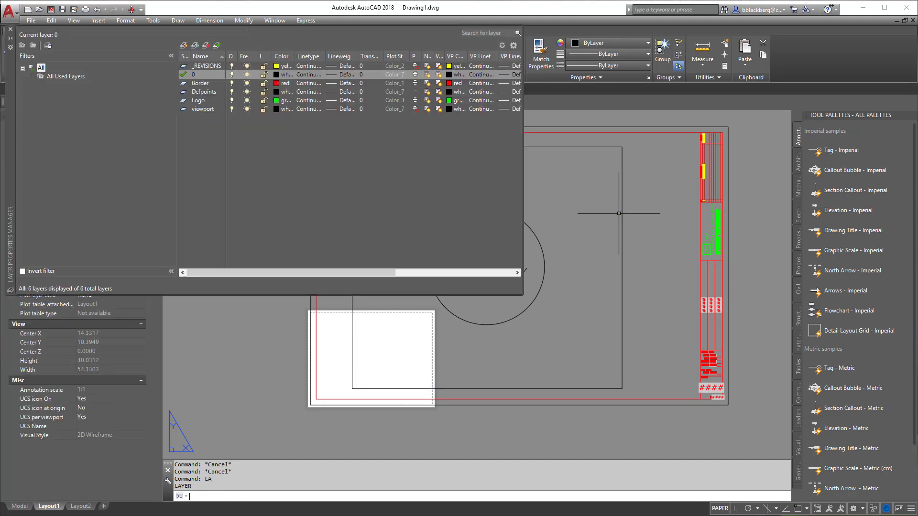
left_click(184, 46)
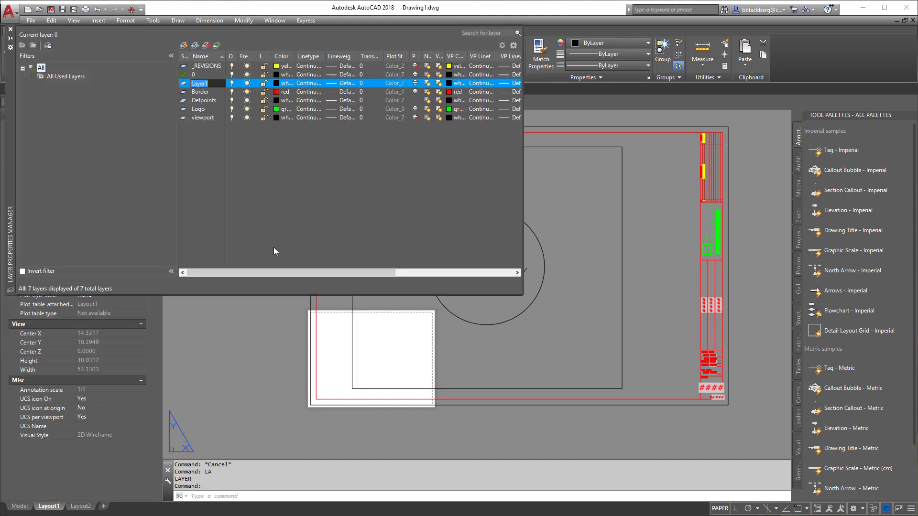
type("v")
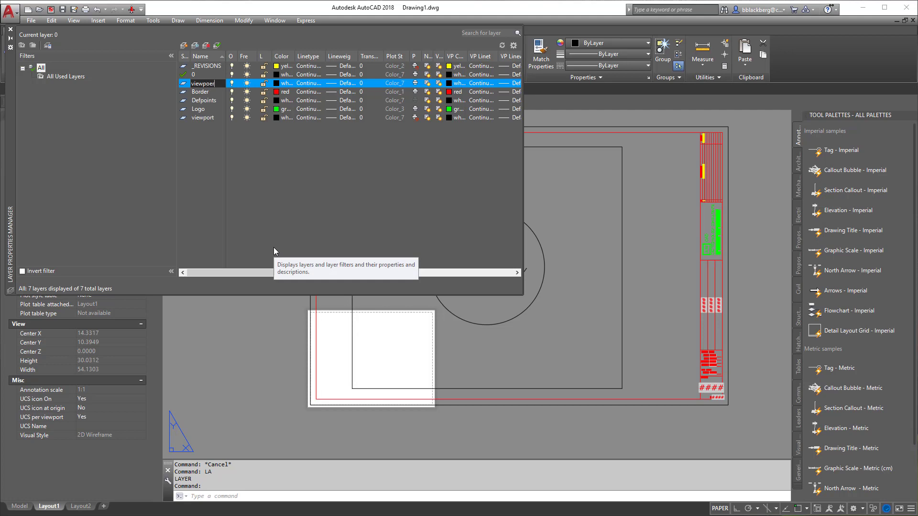
type("iewport2")
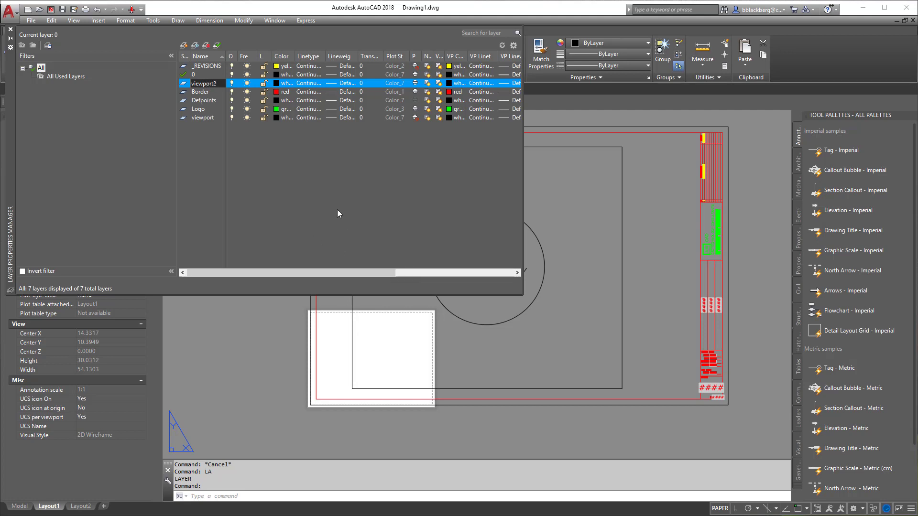
left_click(276, 83)
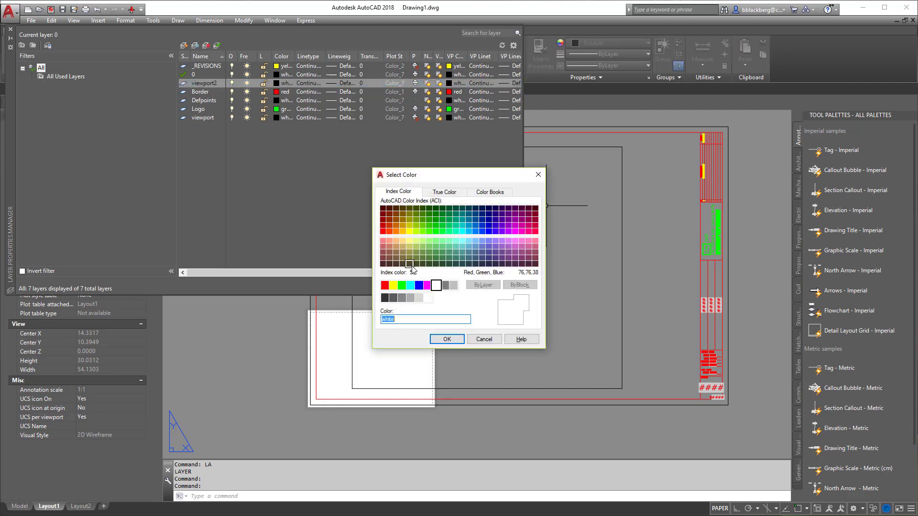
left_click(403, 285)
left_click(447, 339)
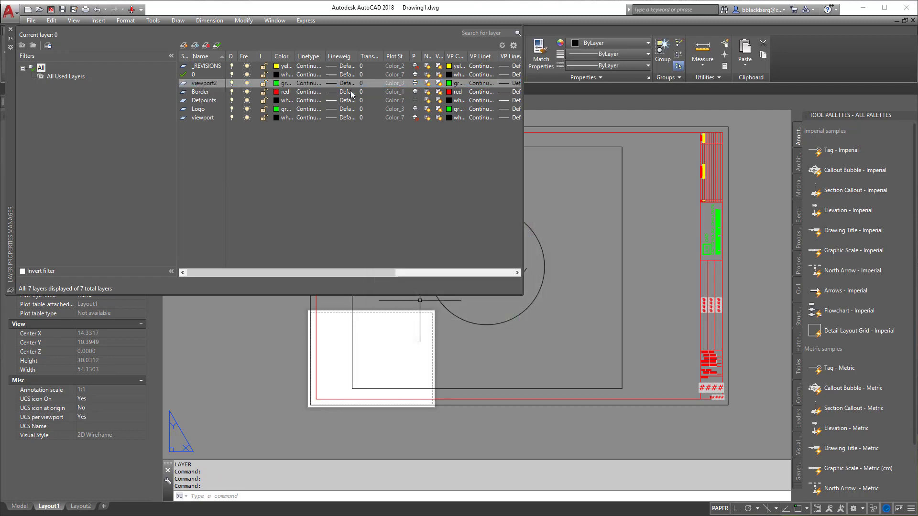
left_click(415, 83)
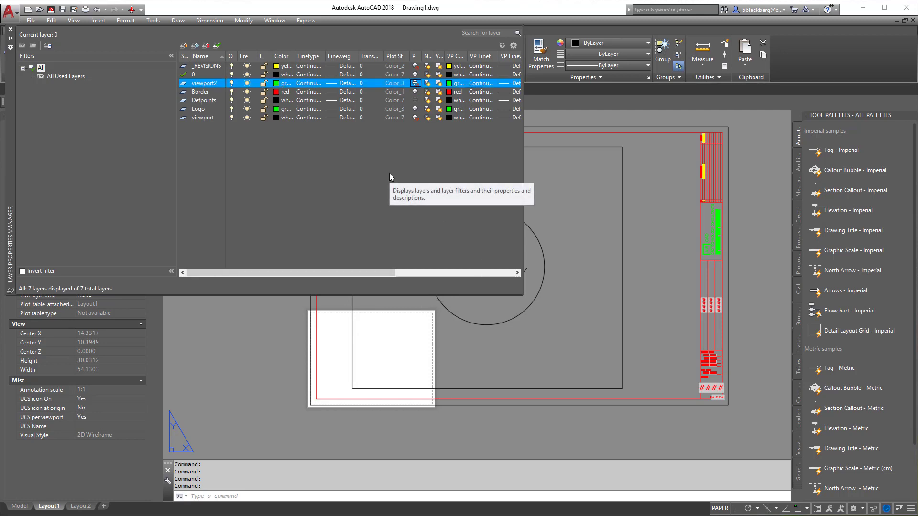
- Move the viewport frame onto the viewport2 layer so its border shows green
left_click(10, 30)
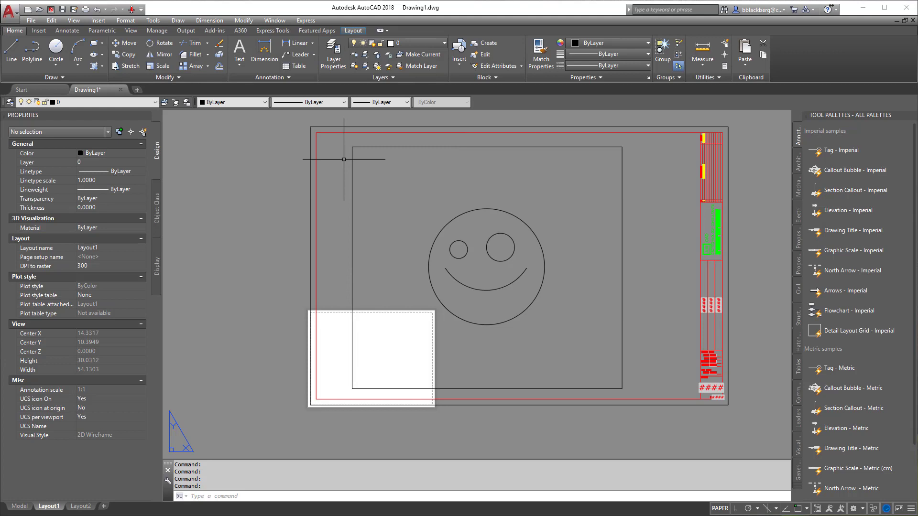
left_click(363, 153)
left_click(314, 150)
left_click(414, 44)
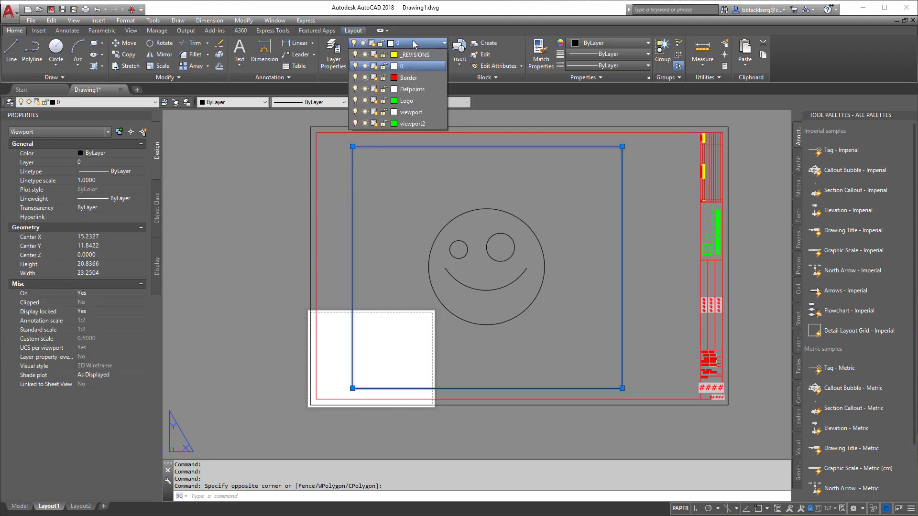
left_click(416, 125)
key("Escape")
key("Escape")
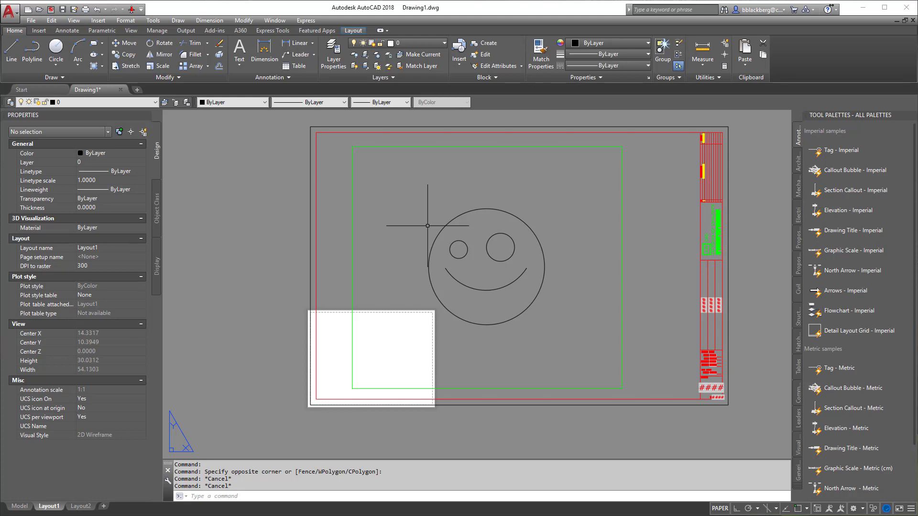
key("Escape")
key("Escape")
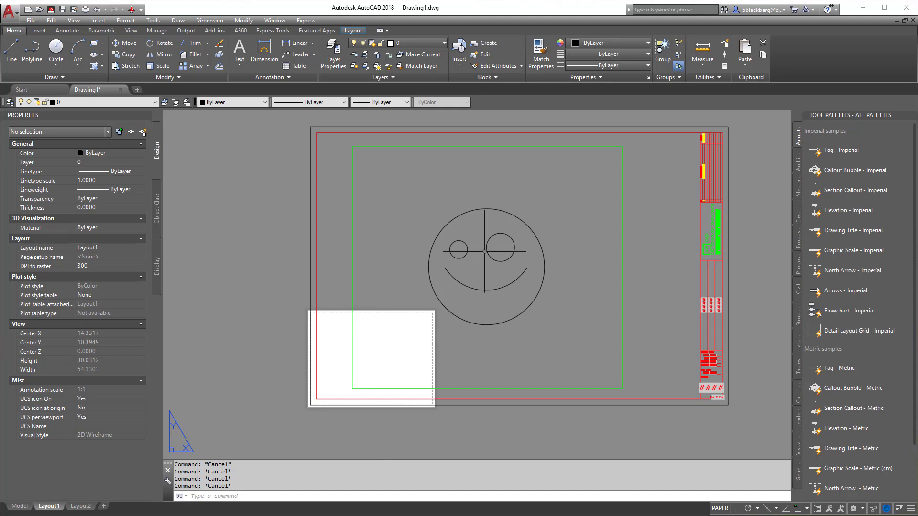
- Snap the viewport's top-left and bottom-right corners to the red border's corners with Endpoint
left_click(693, 178)
left_click(617, 192)
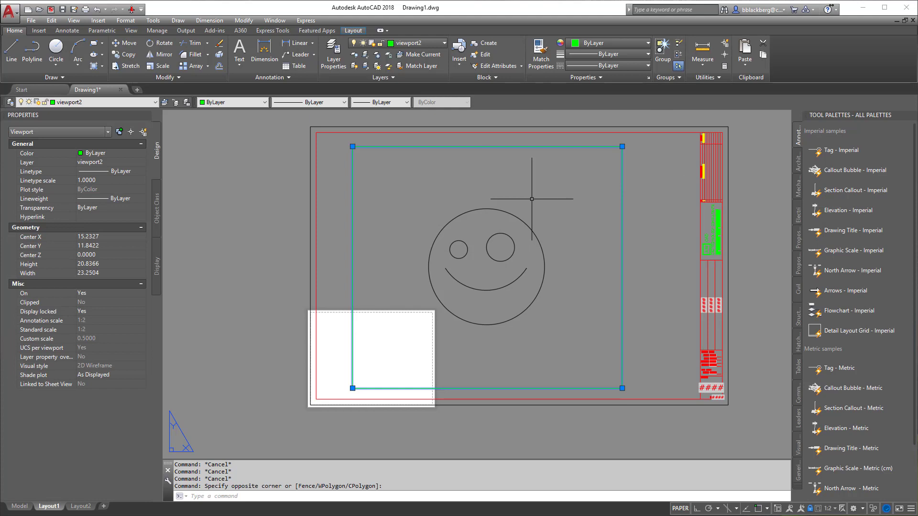
left_click(353, 146)
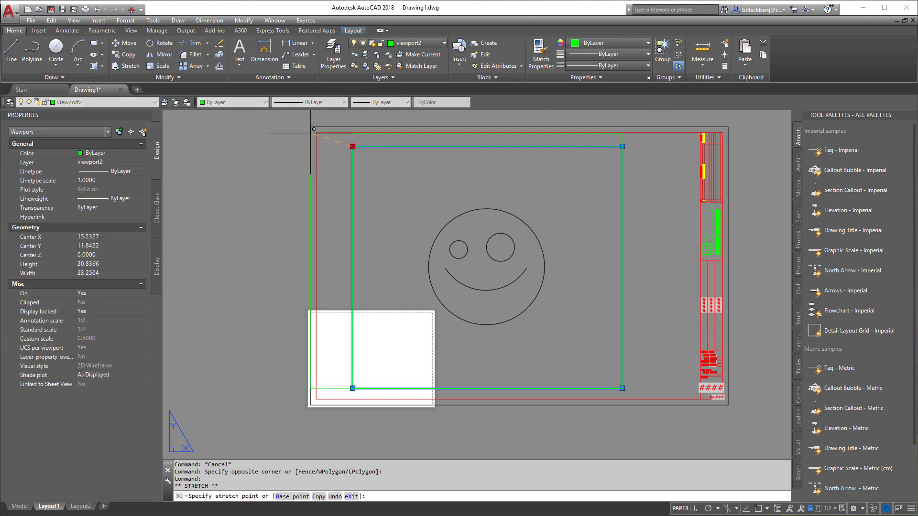
right_click(314, 129, "shift")
left_click(344, 197)
left_click(316, 132)
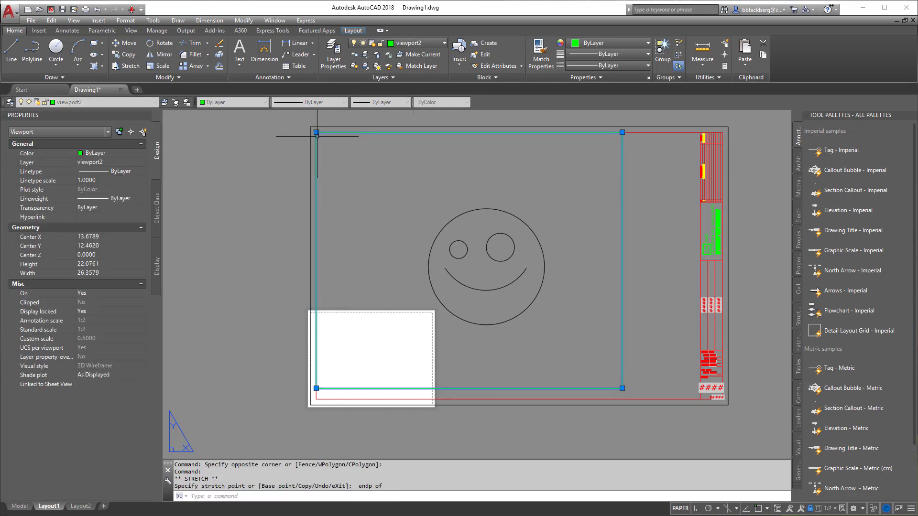
left_click(622, 389)
right_click(670, 409, "shift")
left_click(693, 233)
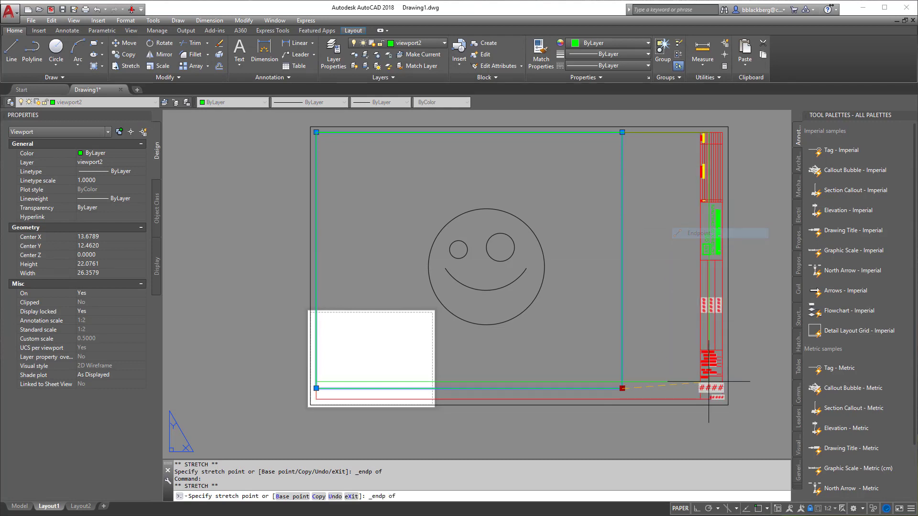
left_click(701, 399)
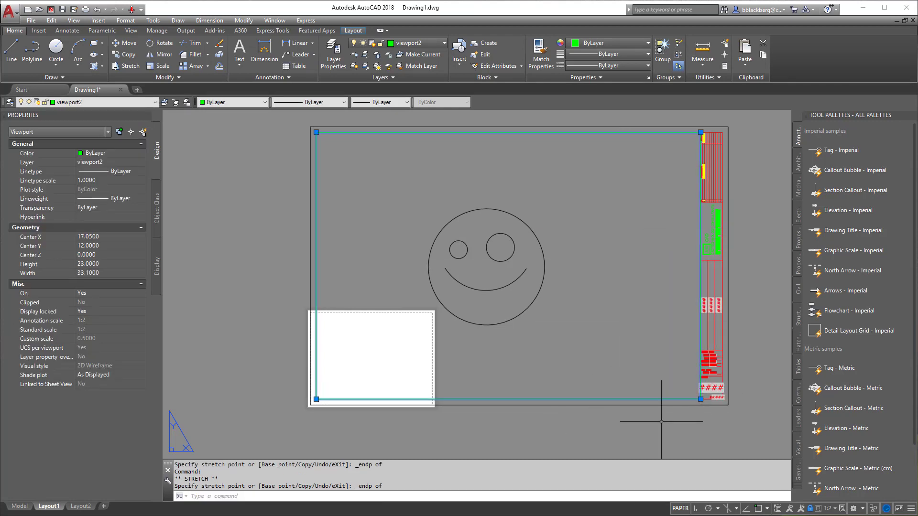
- Pull both viewport corners back inward to sit just inside the border
left_click(700, 400)
left_click(616, 350)
left_click(316, 132)
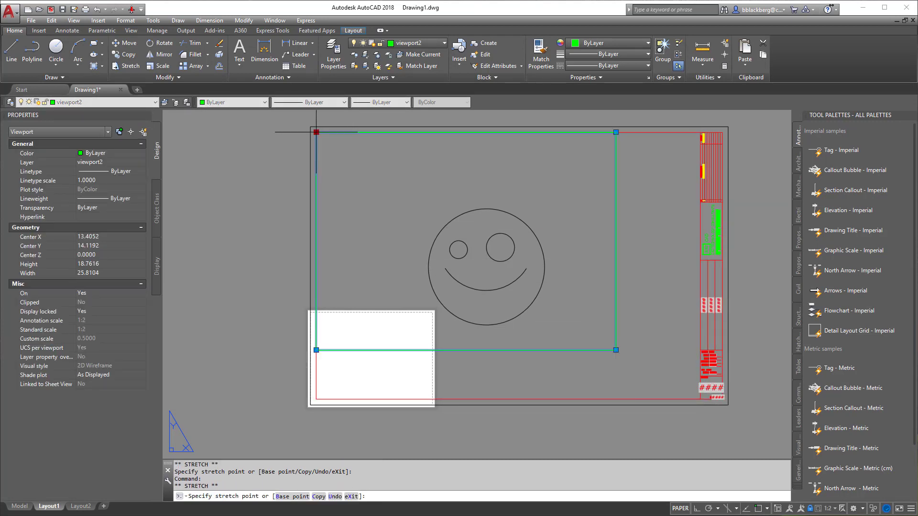
left_click(365, 148)
left_click(616, 350)
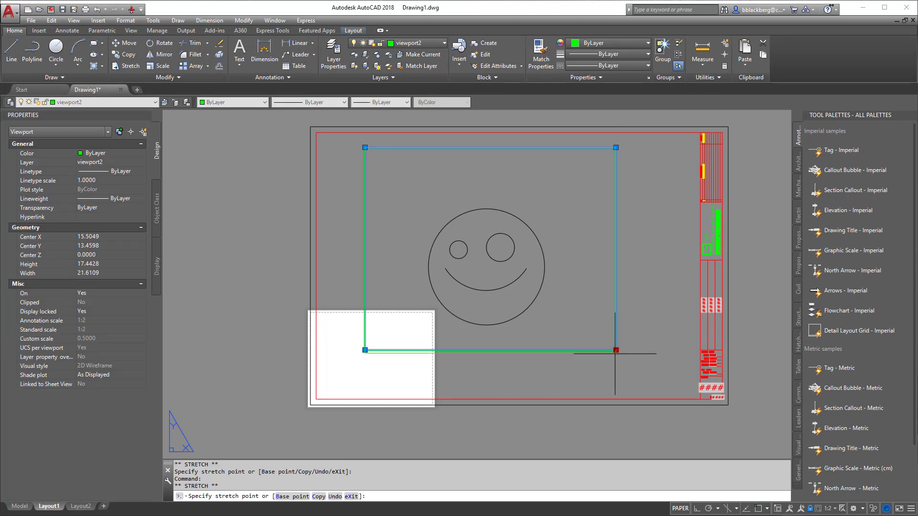
left_click(619, 382)
key("Escape")
key("Escape")
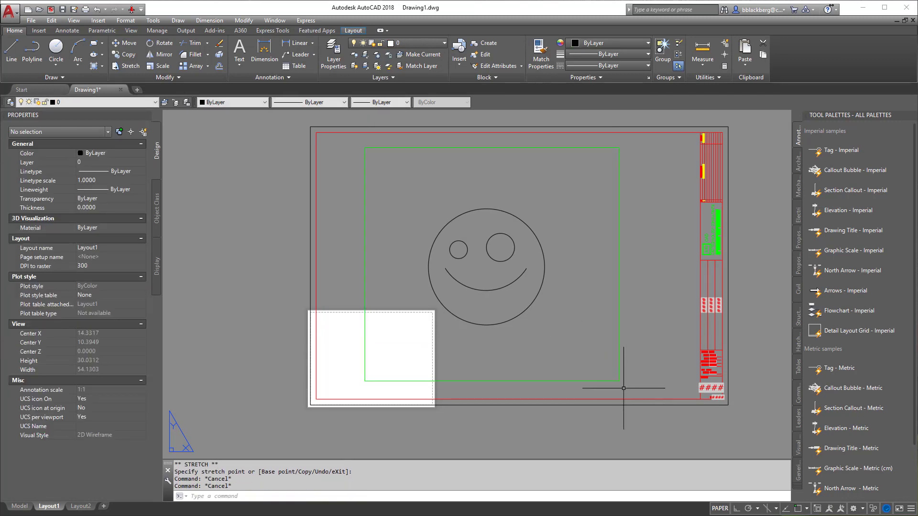
left_click(619, 354)
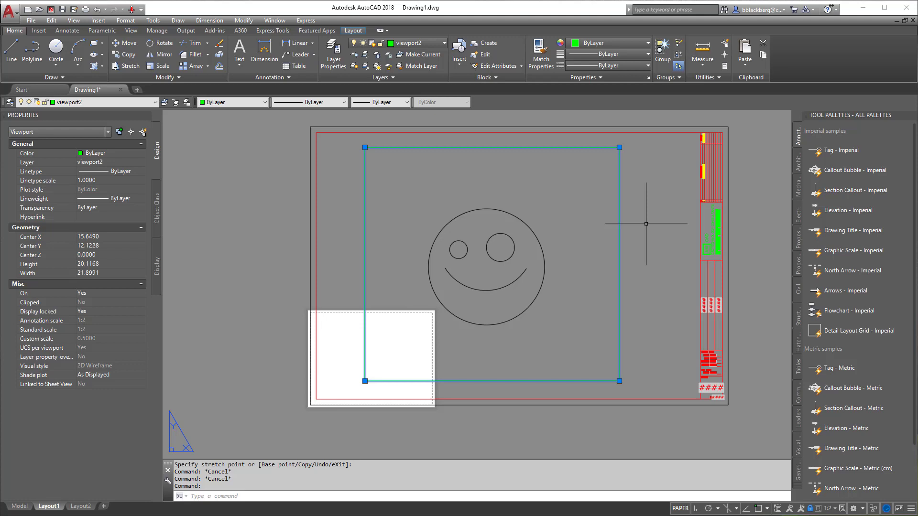